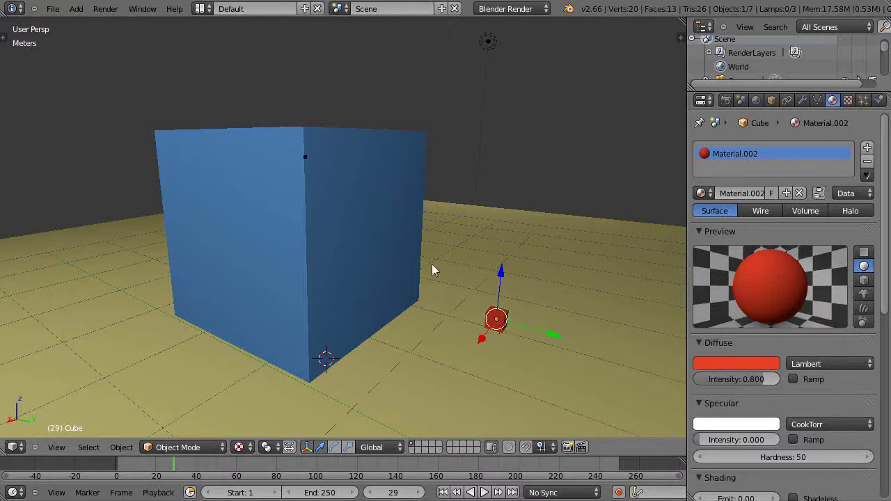
- Select the big blue cube and zoom in and out to inspect it
{"action": "right_click", "coordinate": [364, 247]}
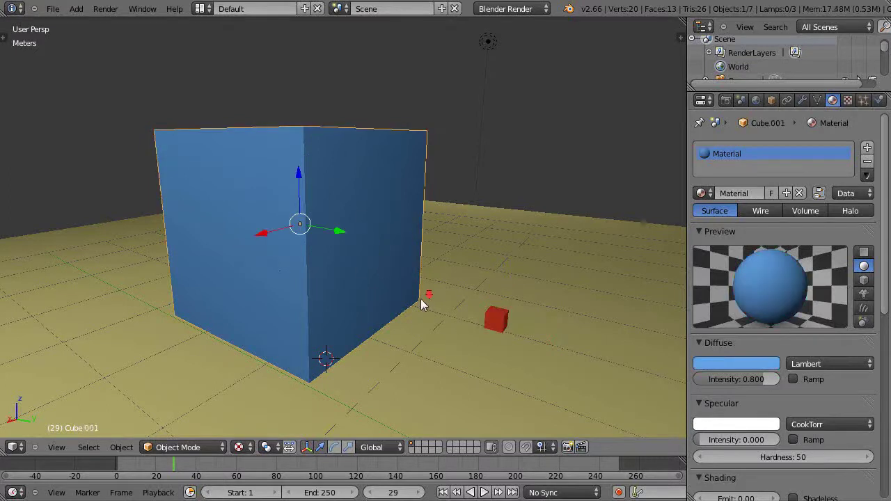
{"action": "scroll", "coordinate": [420, 300], "scroll_direction": "down", "scroll_amount": 2}
{"action": "scroll", "coordinate": [421, 300], "scroll_direction": "up", "scroll_amount": 2}
{"action": "scroll", "coordinate": [310, 288], "scroll_direction": "down", "scroll_amount": 2}
{"action": "scroll", "coordinate": [310, 288], "scroll_direction": "up", "scroll_amount": 2}
{"action": "scroll", "coordinate": [448, 334], "scroll_direction": "down", "scroll_amount": 1}
{"action": "scroll", "coordinate": [447, 334], "scroll_direction": "up", "scroll_amount": 2}
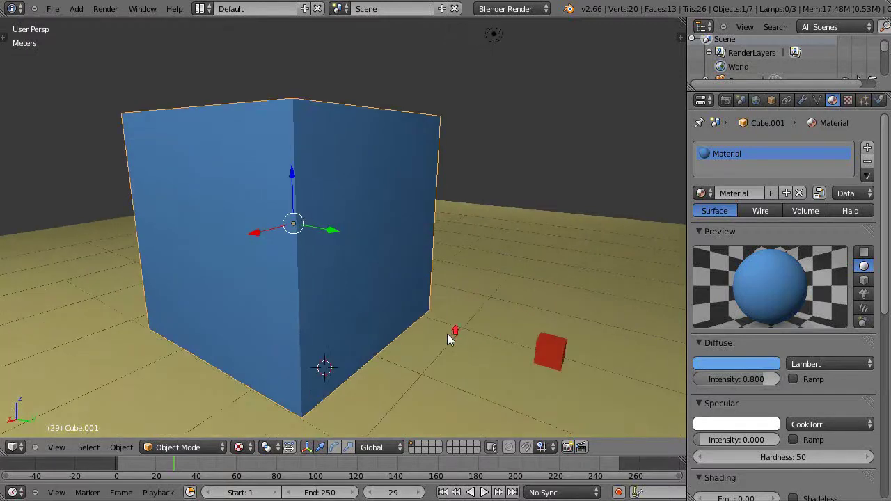
{"action": "scroll", "coordinate": [447, 335], "scroll_direction": "down", "scroll_amount": 1}
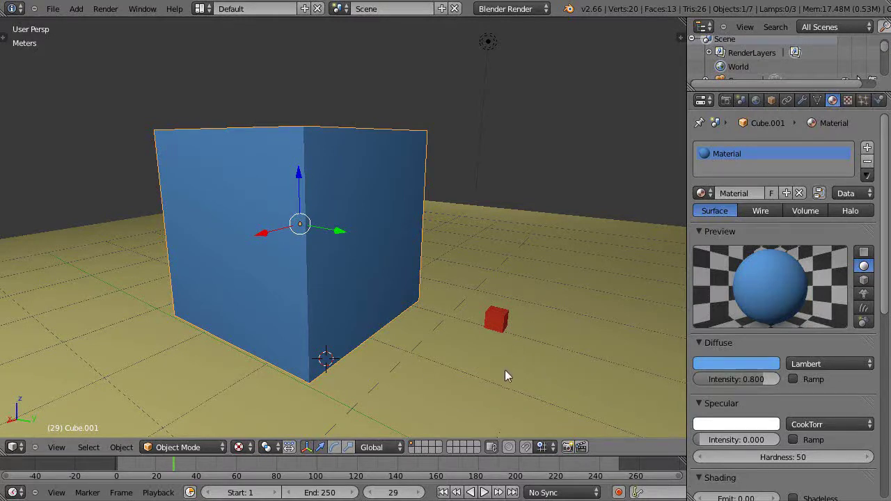
- Select the small red cube for comparison, then reselect the blue Cube.001 to show its material
{"action": "scroll", "coordinate": [489, 343], "scroll_direction": "down", "scroll_amount": 1}
{"action": "scroll", "coordinate": [490, 343], "scroll_direction": "up", "scroll_amount": 1}
{"action": "right_click", "coordinate": [499, 324]}
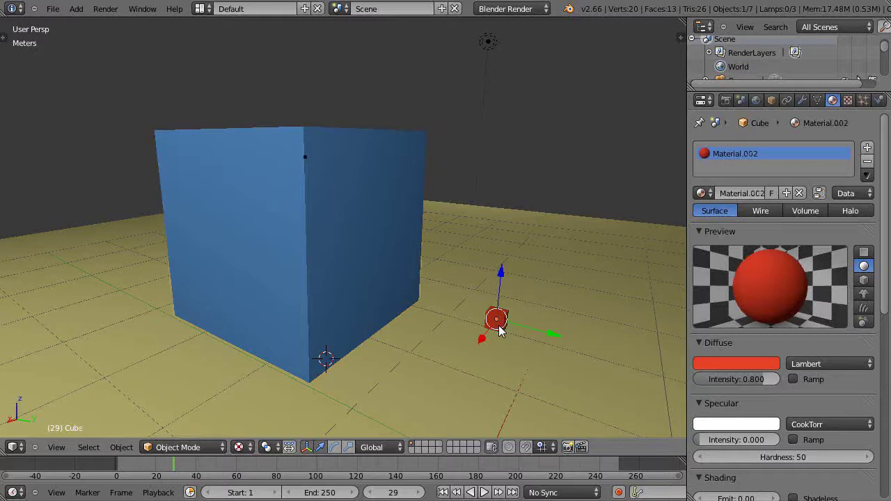
{"action": "right_click", "coordinate": [285, 233]}
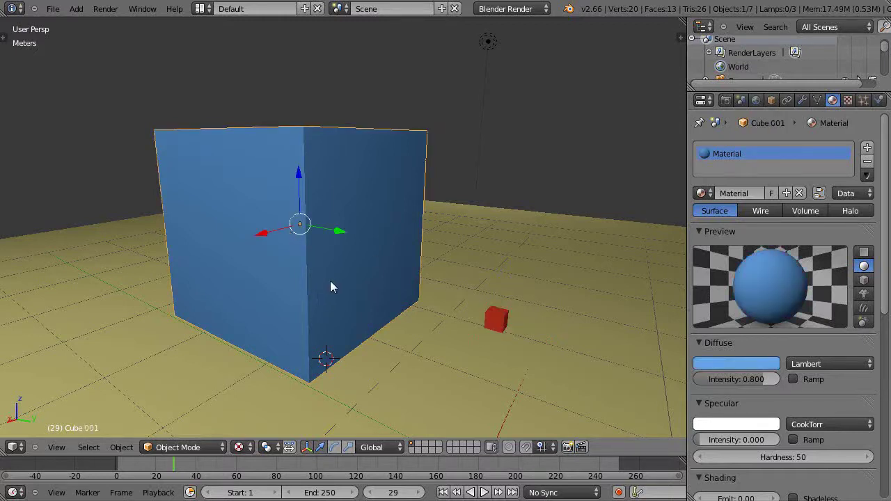
- Open the N sidebar to show the blue cube's 2 m dimensions, then display the Metric scene units
{"action": "scroll", "coordinate": [318, 261], "scroll_direction": "down", "scroll_amount": 6}
{"action": "scroll", "coordinate": [314, 250], "scroll_direction": "down", "scroll_amount": 3}
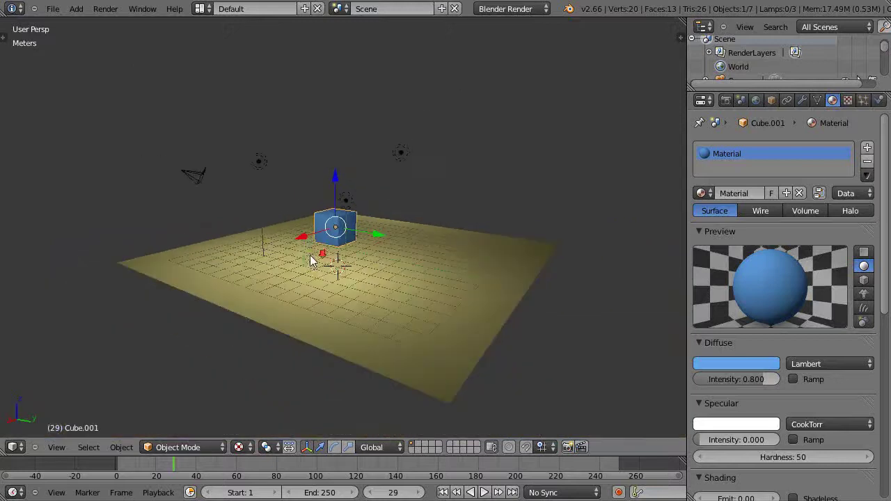
{"action": "middle_click_drag", "start_coordinate": [314, 250], "coordinate": [338, 312]}
{"action": "scroll", "coordinate": [342, 254], "scroll_direction": "up", "scroll_amount": 8}
{"action": "mouse_move", "coordinate": [341, 256]}
{"action": "middle_mouse_down"}
{"action": "mouse_move", "coordinate": [341, 274]}
{"action": "mouse_move", "coordinate": [337, 245]}
{"action": "middle_mouse_up"}
{"action": "scroll", "coordinate": [331, 238], "scroll_direction": "up", "scroll_amount": 3}
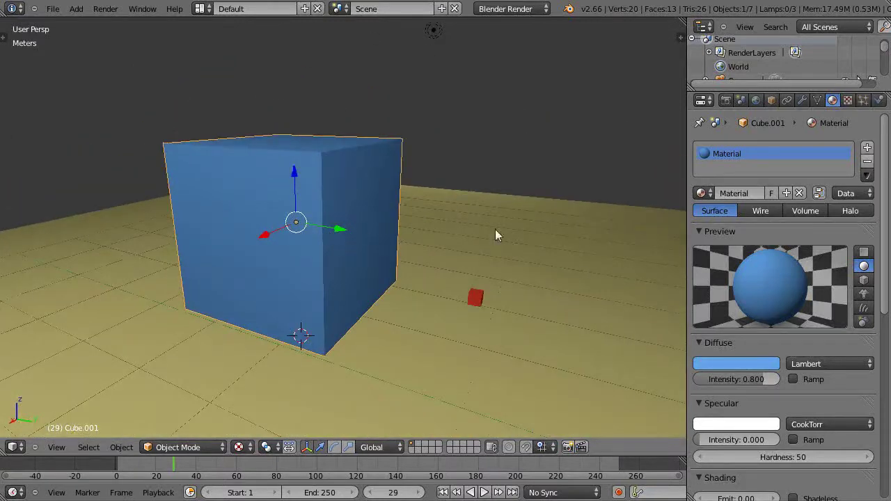
{"action": "key", "text": "n"}
{"action": "scroll", "coordinate": [612, 229], "scroll_direction": "up", "scroll_amount": 12}
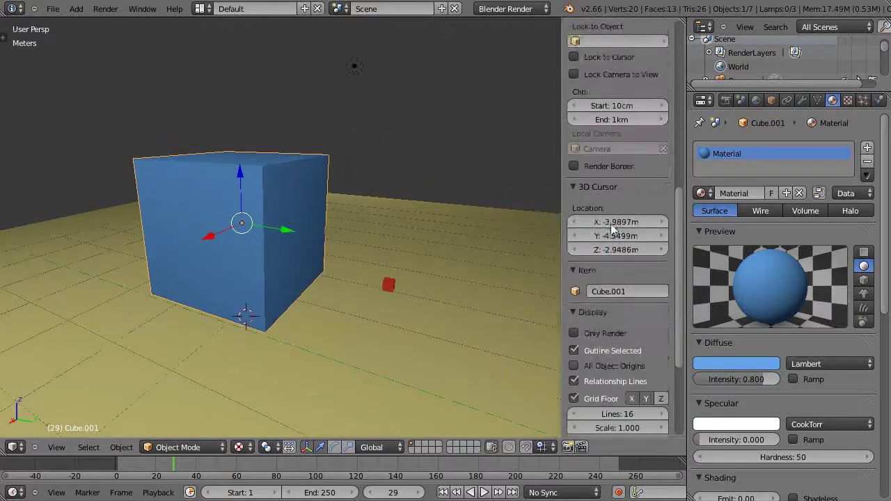
{"action": "scroll", "coordinate": [610, 224], "scroll_direction": "up", "scroll_amount": 5}
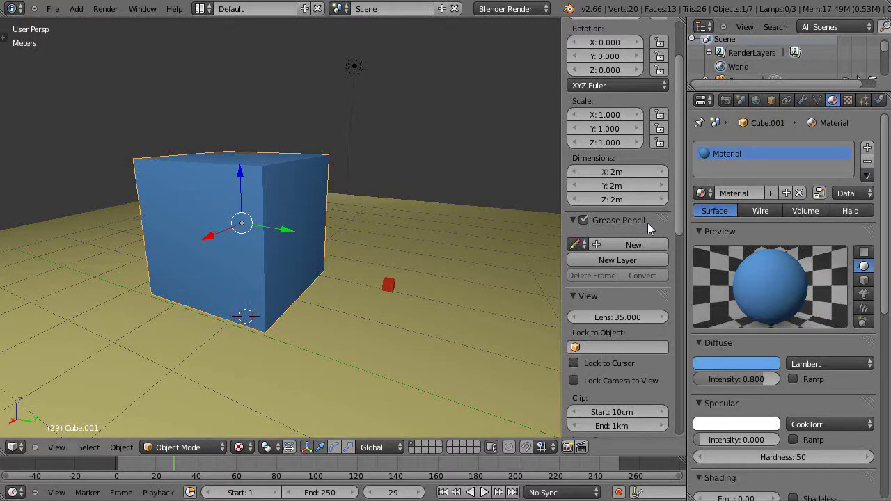
{"action": "left_click", "coordinate": [740, 100]}
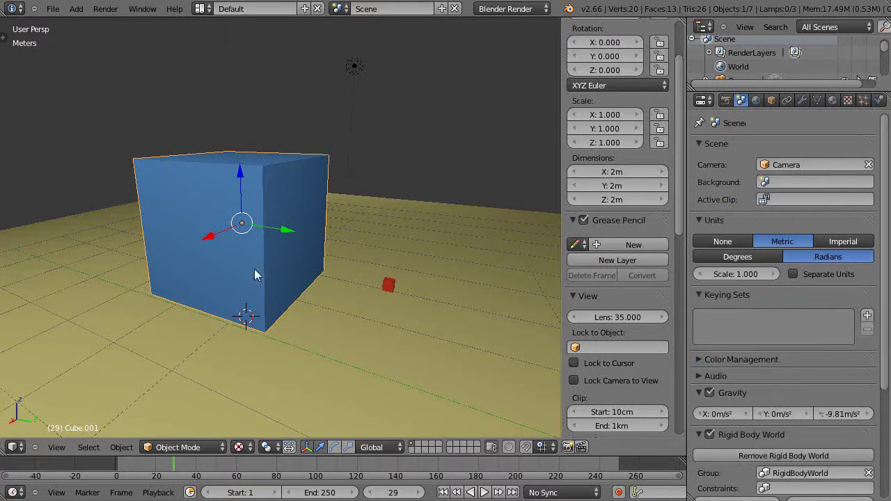
- Select the small red cube, frame it in the view, and enter Edit Mode on its mesh
{"action": "right_click", "coordinate": [388, 290]}
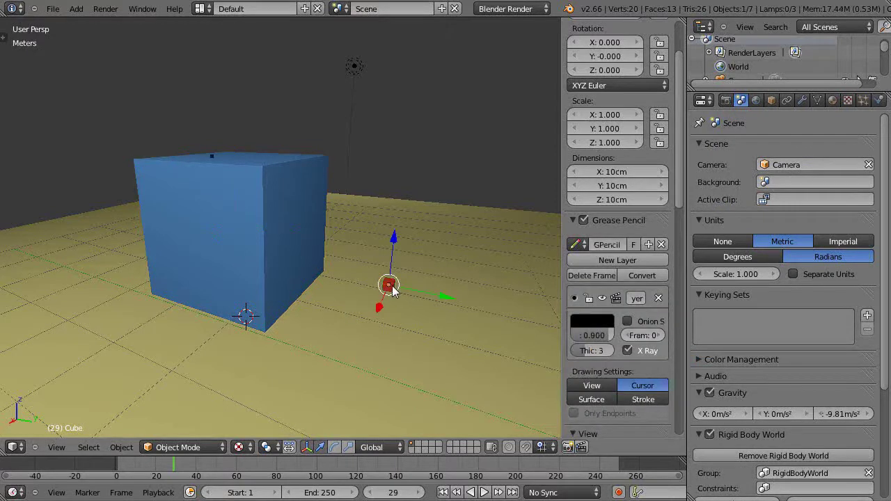
{"action": "key", "text": "KP_Decimal"}
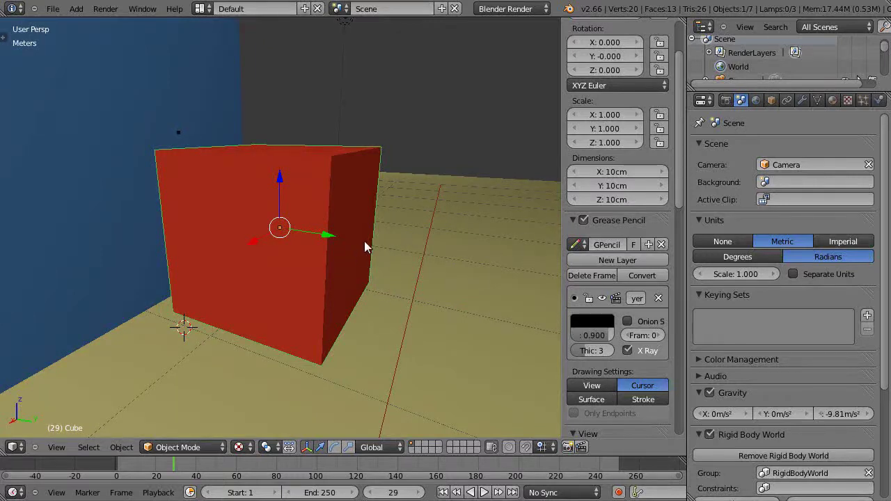
{"action": "key", "text": "Tab"}
{"action": "scroll", "coordinate": [341, 244], "scroll_direction": "up", "scroll_amount": 2}
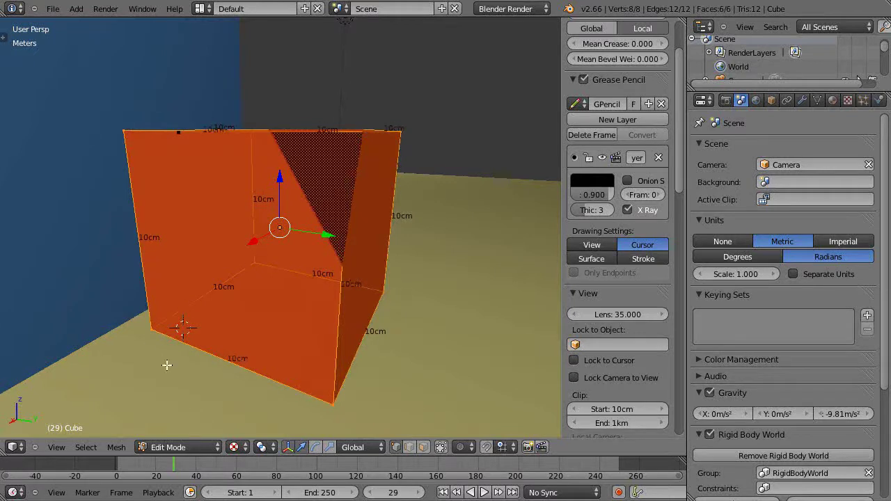
{"action": "scroll", "coordinate": [384, 330], "scroll_direction": "down", "scroll_amount": 2}
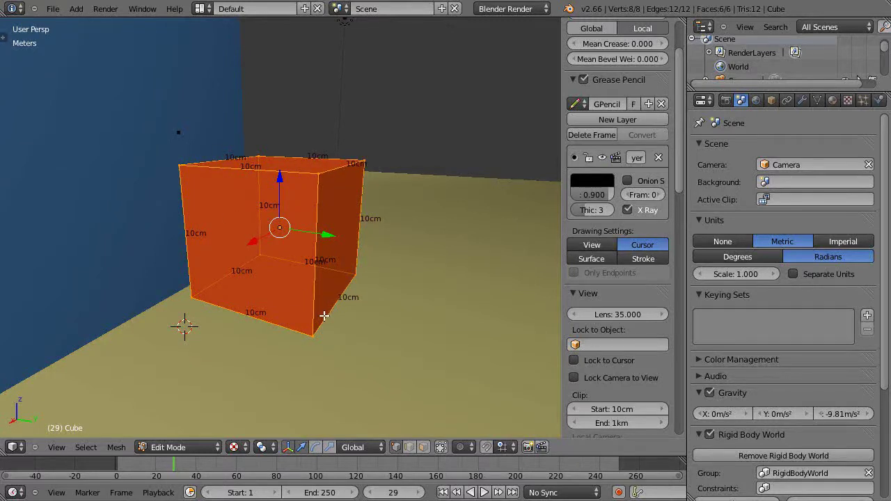
- Try resizing the red cube's mesh, keep it at 10 cm per side, and return to Object Mode
{"action": "key", "text": "ctrl+z"}
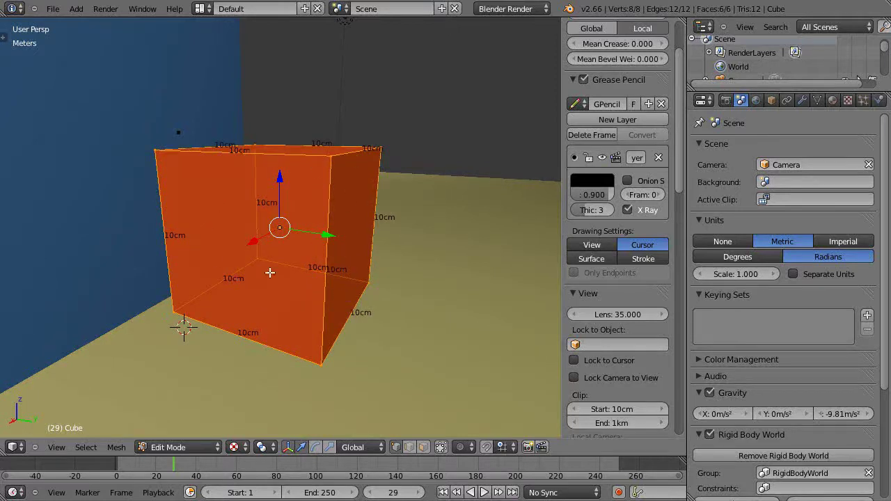
{"action": "key", "text": "ctrl+shift+z"}
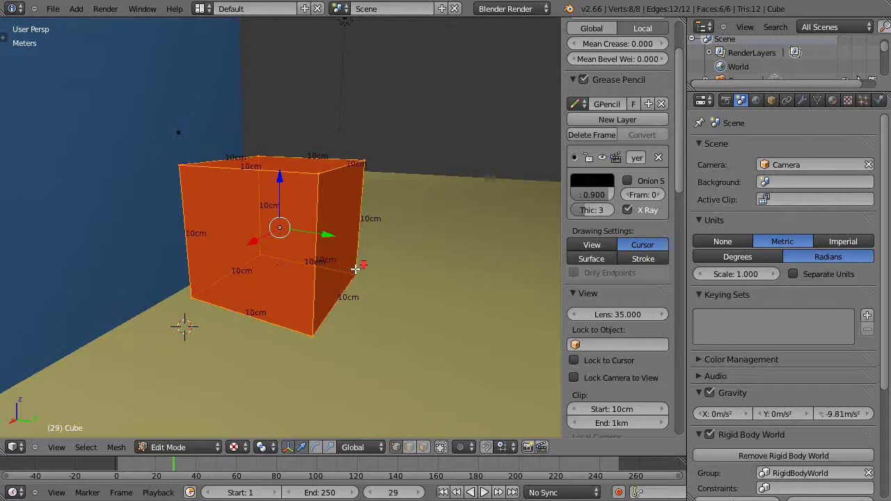
{"action": "key", "text": "ctrl+shift+z"}
{"action": "key", "text": "Tab"}
{"action": "key", "text": "ctrl+z"}
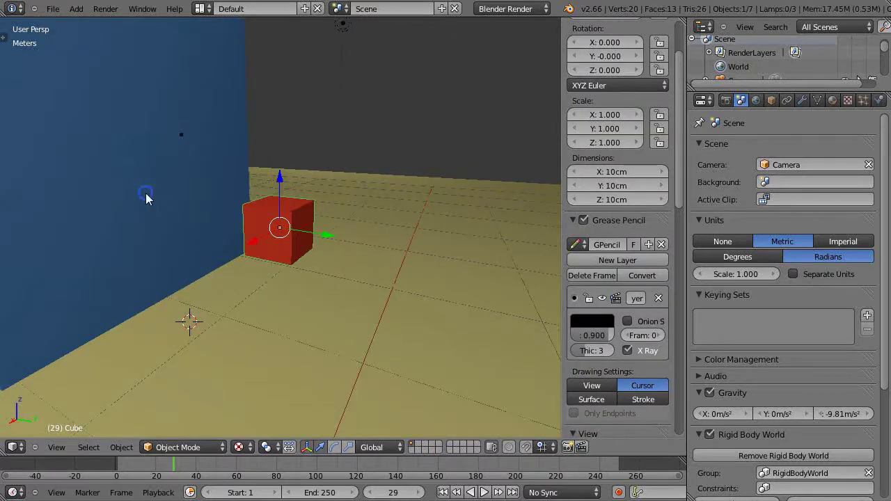
- In Edit Mode on the blue cube, enable Edge Length display so its edges read 2m, then exit
{"action": "right_click", "coordinate": [145, 193]}
{"action": "key", "text": "Tab"}
{"action": "scroll", "coordinate": [146, 193], "scroll_direction": "down", "scroll_amount": 5}
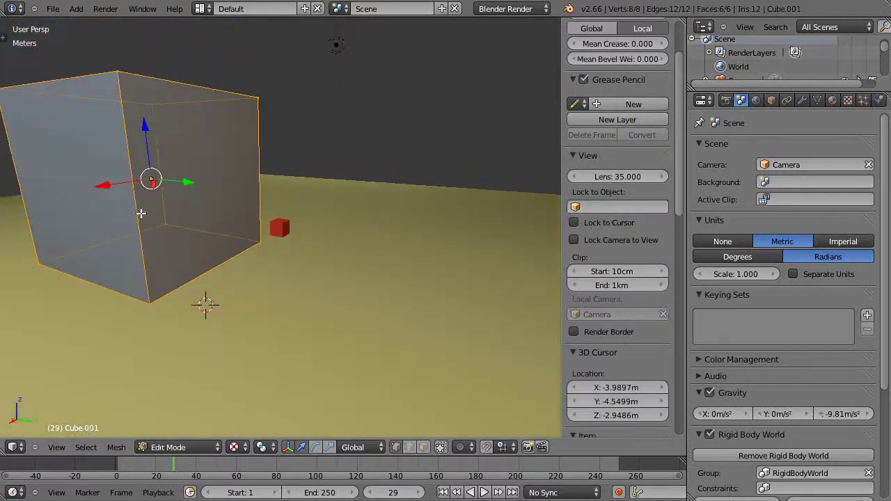
{"action": "middle_click_drag", "start_coordinate": [127, 200], "coordinate": [341, 255]}
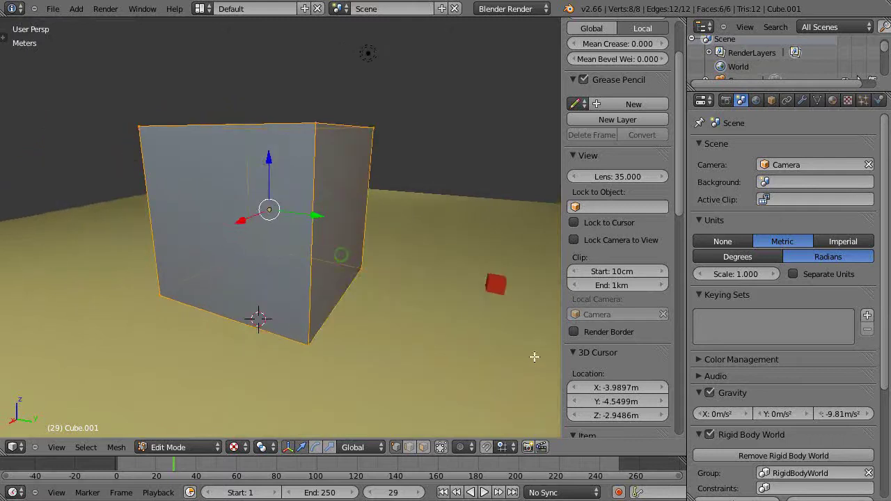
{"action": "scroll", "coordinate": [612, 306], "scroll_direction": "down", "scroll_amount": 20}
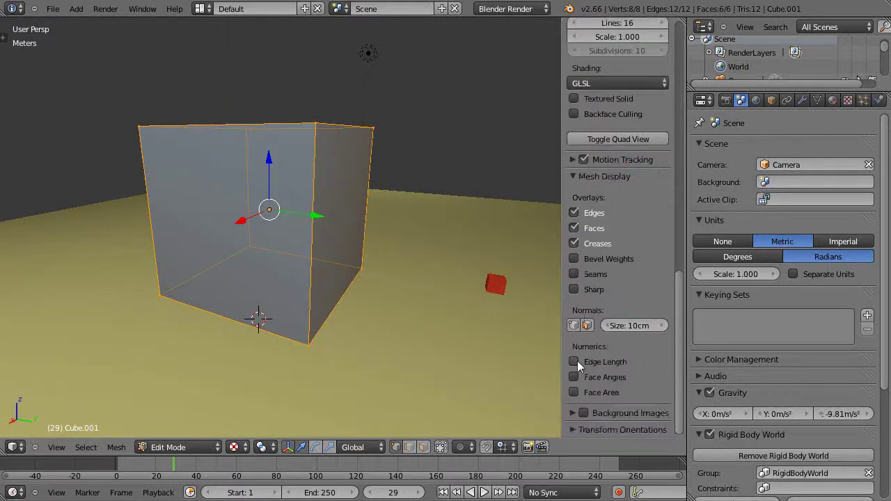
{"action": "left_click", "coordinate": [574, 361]}
{"action": "scroll", "coordinate": [237, 276], "scroll_direction": "up", "scroll_amount": 4}
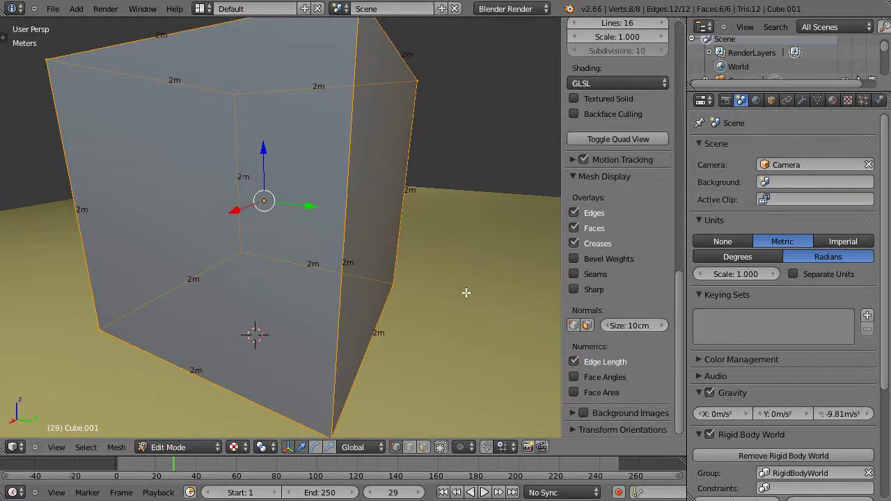
{"action": "scroll", "coordinate": [466, 293], "scroll_direction": "down", "scroll_amount": 3}
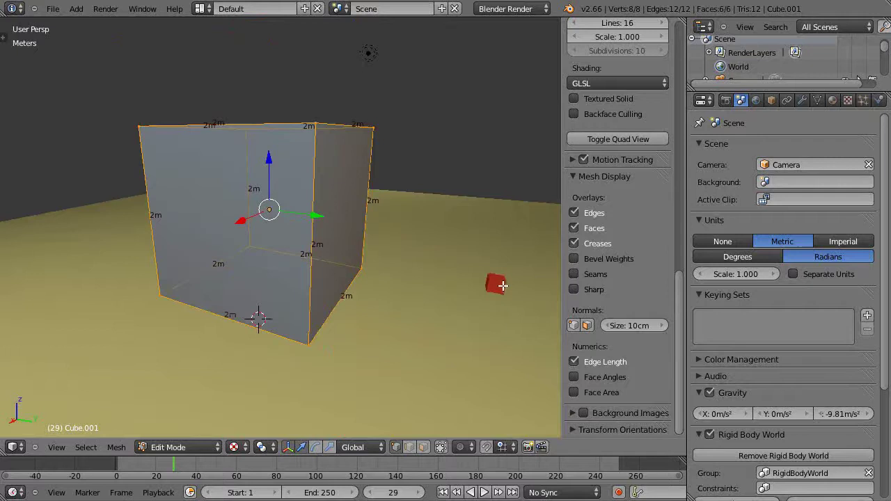
{"action": "key", "text": "Tab"}
- Select the small red cube and zoom the view in and out
{"action": "right_click", "coordinate": [500, 285]}
{"action": "scroll", "coordinate": [477, 304], "scroll_direction": "up", "scroll_amount": 2}
{"action": "scroll", "coordinate": [474, 310], "scroll_direction": "down", "scroll_amount": 2}
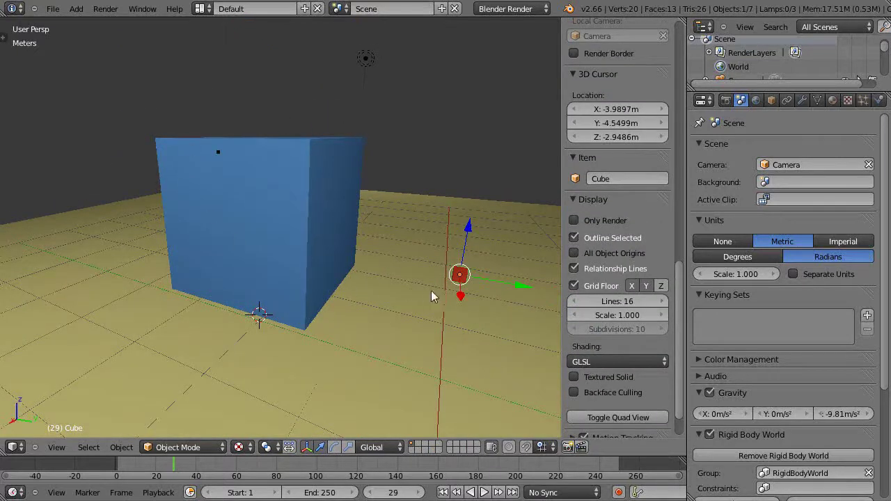
{"action": "scroll", "coordinate": [409, 320], "scroll_direction": "up", "scroll_amount": 1}
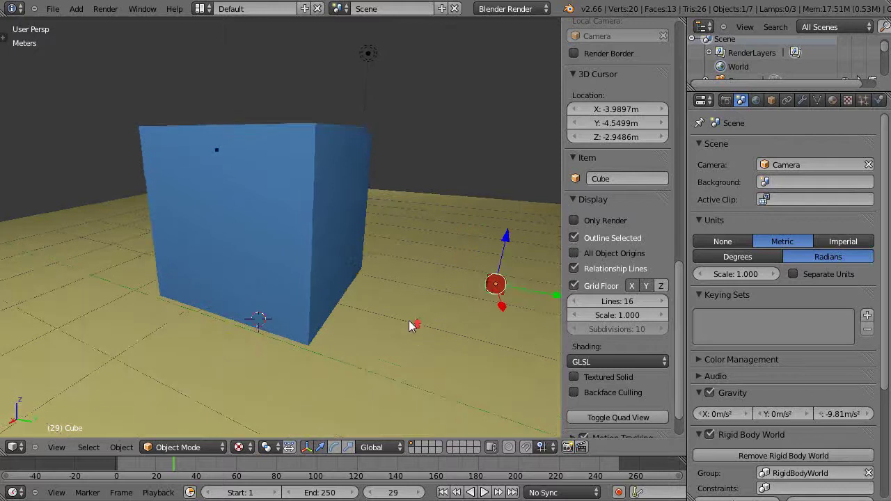
- Scale the blue Cube.001 along X twice, narrowing it into a thin upright 2 m-tall slab
{"action": "right_click", "coordinate": [302, 215]}
{"action": "middle_click_drag", "start_coordinate": [302, 214], "coordinate": [249, 220]}
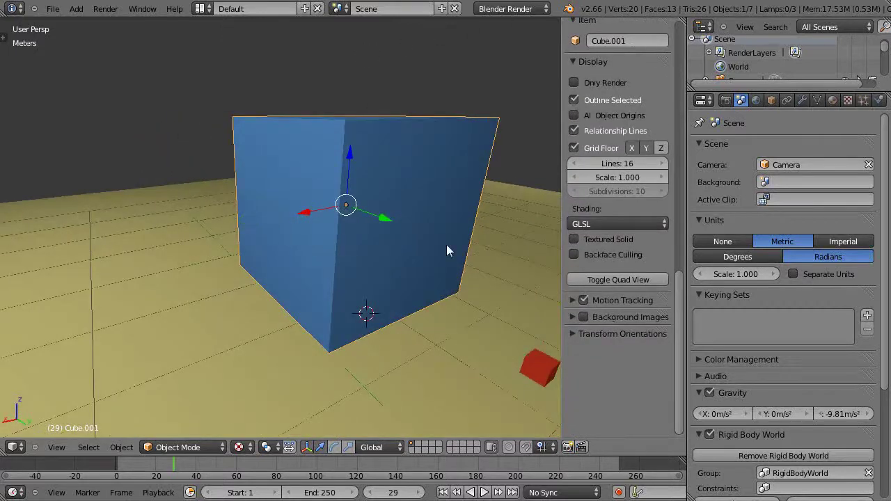
{"action": "key", "text": "s"}
{"action": "key", "text": "x"}
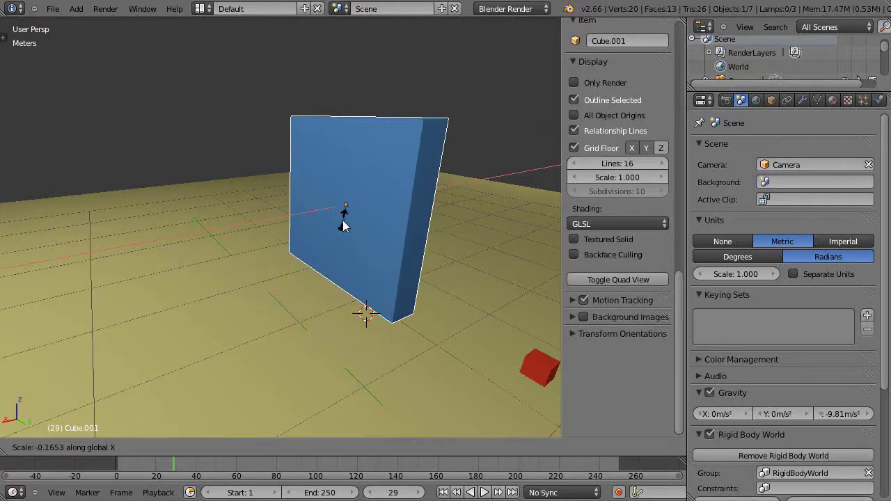
{"action": "left_click", "coordinate": [345, 223]}
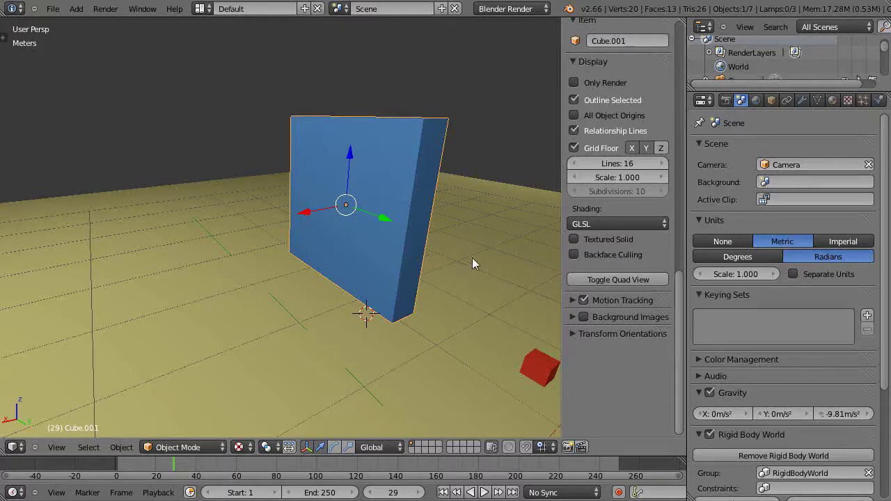
{"action": "key", "text": "s"}
{"action": "key", "text": "x"}
{"action": "left_click", "coordinate": [390, 236]}
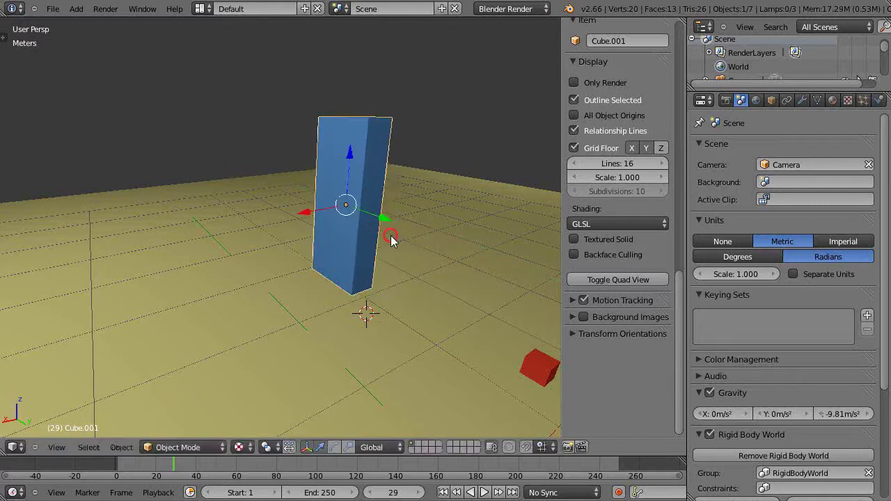
{"action": "scroll", "coordinate": [362, 251], "scroll_direction": "up", "scroll_amount": 2}
- Enter Edit Mode on the slab and orbit to confirm every edge still reads 2m
{"action": "key", "text": "Tab"}
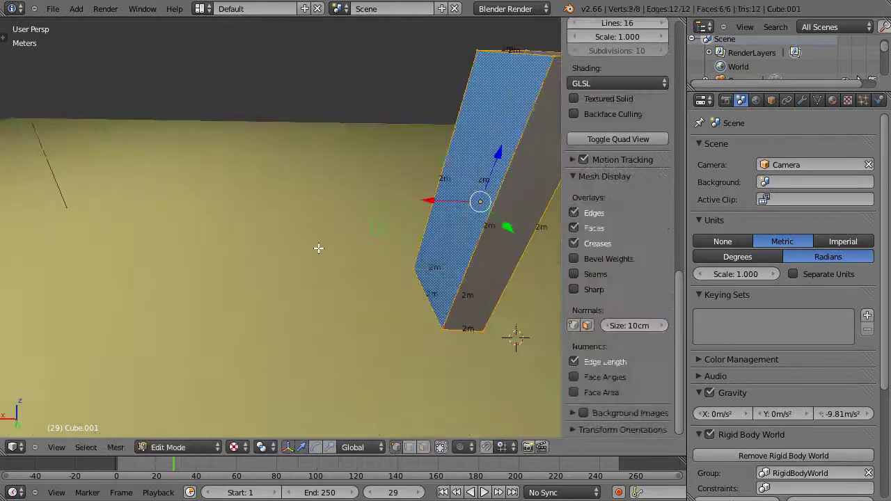
{"action": "middle_click_drag", "start_coordinate": [378, 226], "coordinate": [359, 285]}
{"action": "scroll", "coordinate": [349, 261], "scroll_direction": "up", "scroll_amount": 2}
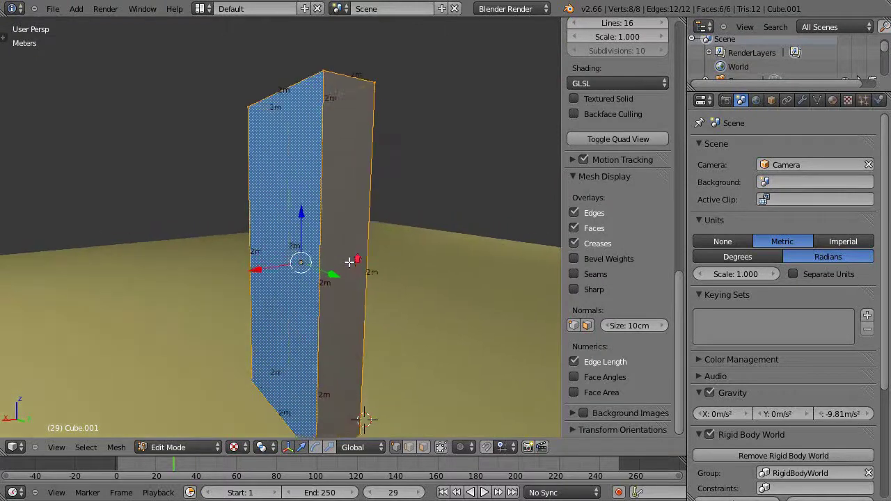
{"action": "scroll", "coordinate": [350, 262], "scroll_direction": "up", "scroll_amount": 1}
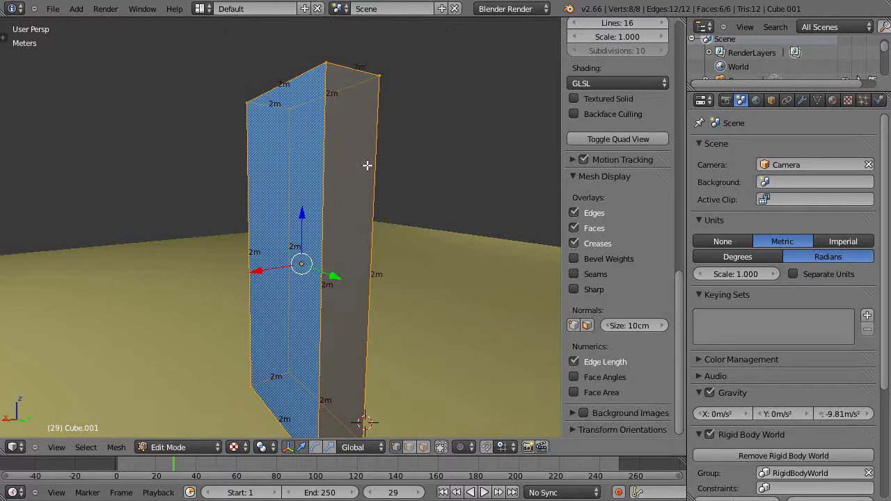
- In Object Mode, apply the shelf's scale with Ctrl+A > Scale
{"action": "key", "text": "Tab"}
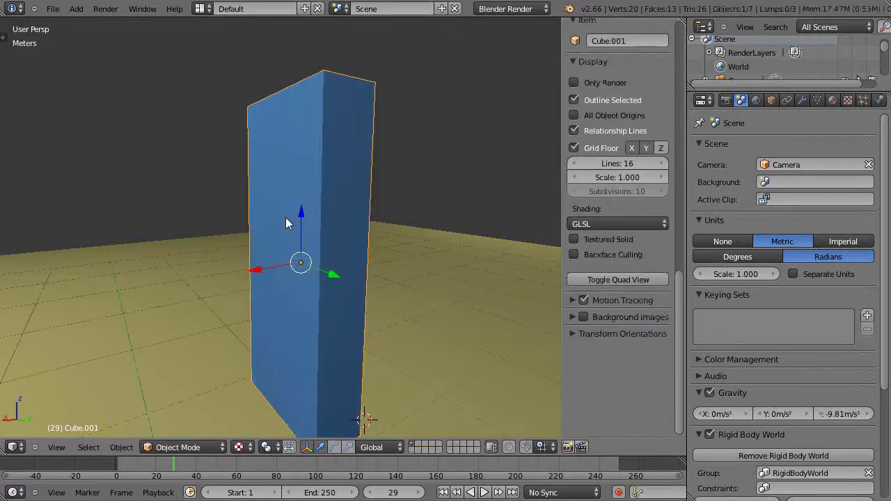
{"action": "scroll", "coordinate": [285, 223], "scroll_direction": "down", "scroll_amount": 1}
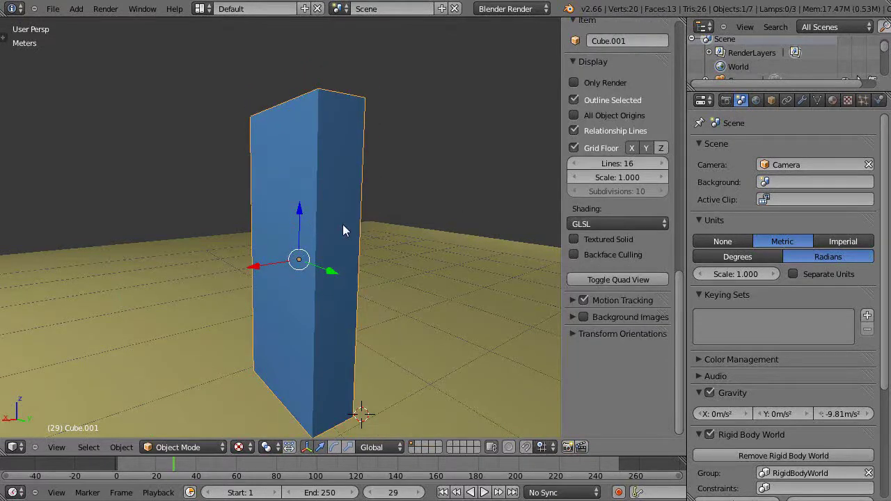
{"action": "key", "text": "ctrl+a"}
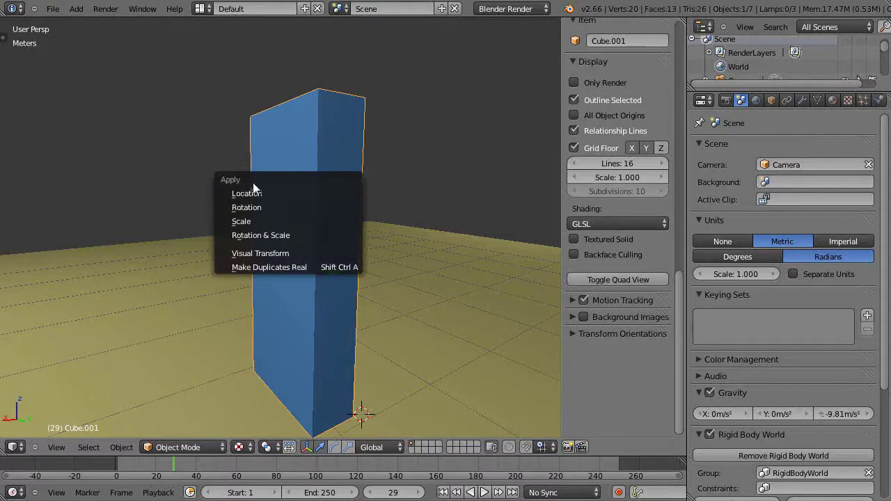
{"action": "left_click", "coordinate": [257, 221]}
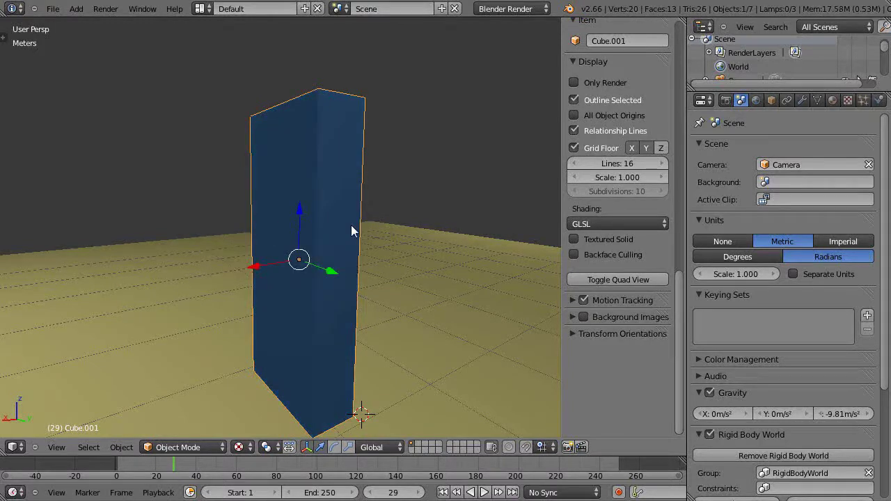
- Check the shelf's edge lengths in Edit Mode: 33.063cm and 79.126cm horizontally, 2m vertically
{"action": "key", "text": "Tab"}
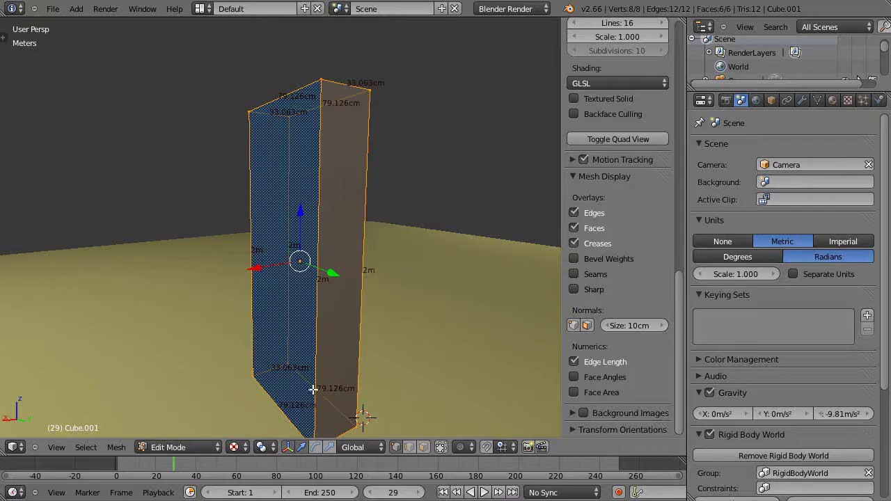
{"action": "middle_click_drag", "start_coordinate": [317, 393], "coordinate": [298, 334]}
{"action": "scroll", "coordinate": [300, 303], "scroll_direction": "down", "scroll_amount": 3}
{"action": "scroll", "coordinate": [299, 303], "scroll_direction": "up", "scroll_amount": 5}
{"action": "scroll", "coordinate": [300, 302], "scroll_direction": "down", "scroll_amount": 3}
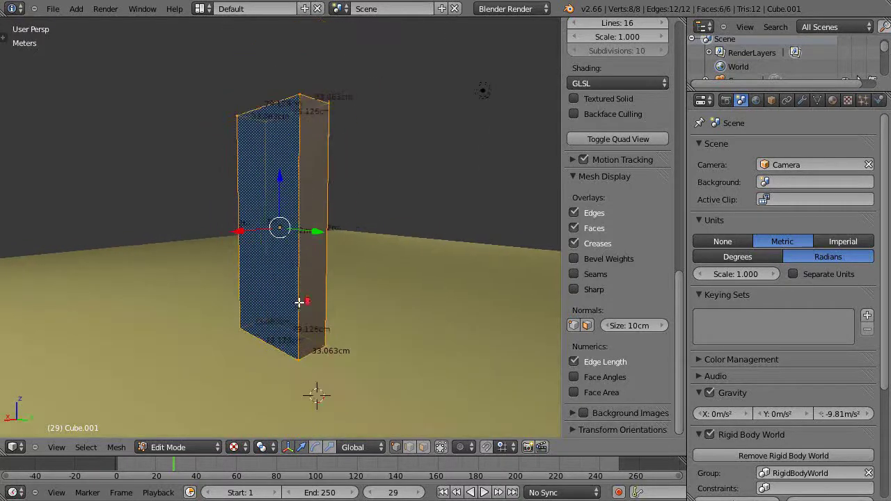
{"action": "key", "text": "Tab"}
{"action": "key", "text": "Tab"}
{"action": "scroll", "coordinate": [299, 285], "scroll_direction": "down", "scroll_amount": 3}
{"action": "scroll", "coordinate": [297, 284], "scroll_direction": "up", "scroll_amount": 1}
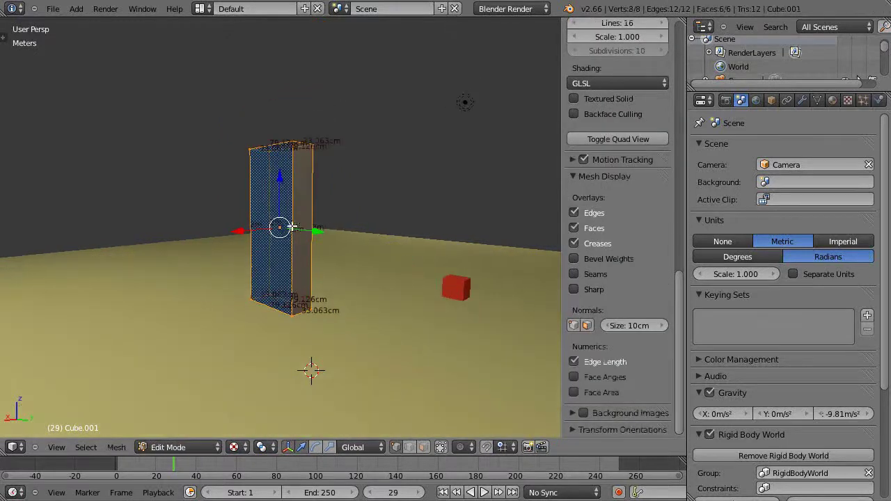
- Back in Object Mode, move the red cube along X toward the shelf and raise it along Z
{"action": "key", "text": "Tab"}
{"action": "right_click", "coordinate": [461, 286]}
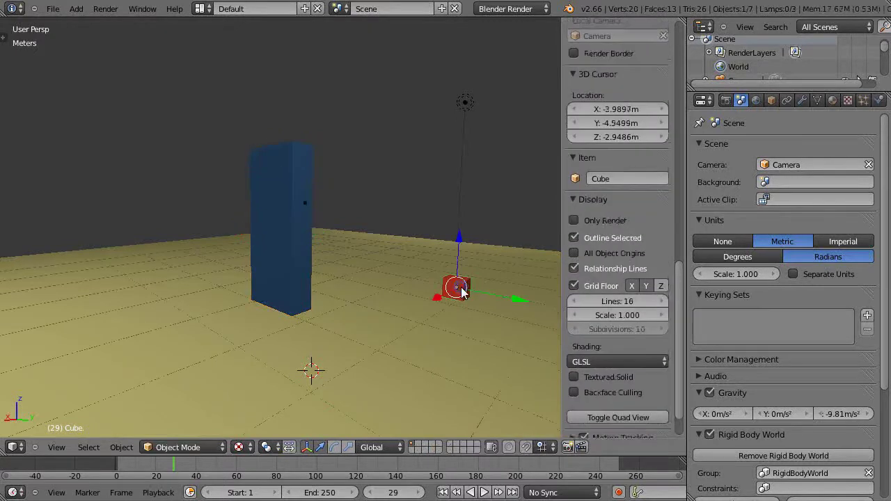
{"action": "left_click_drag", "start_coordinate": [440, 298], "coordinate": [312, 332]}
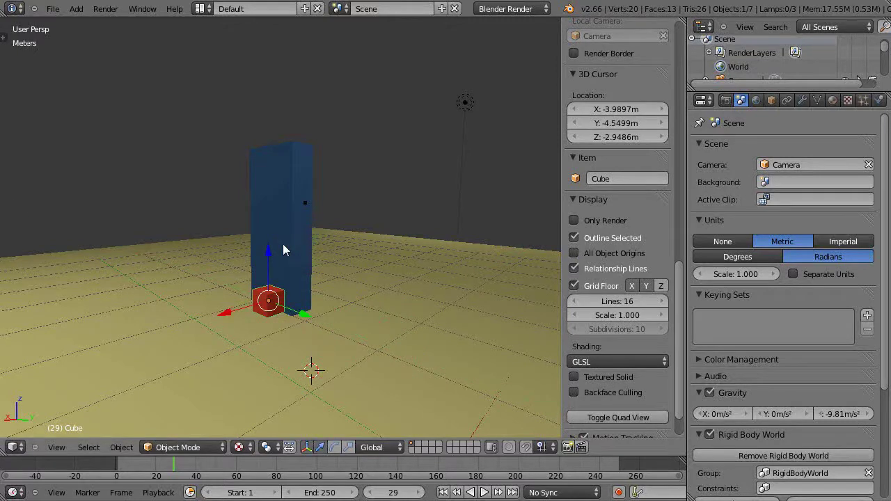
{"action": "left_click_drag", "start_coordinate": [266, 250], "coordinate": [269, 237]}
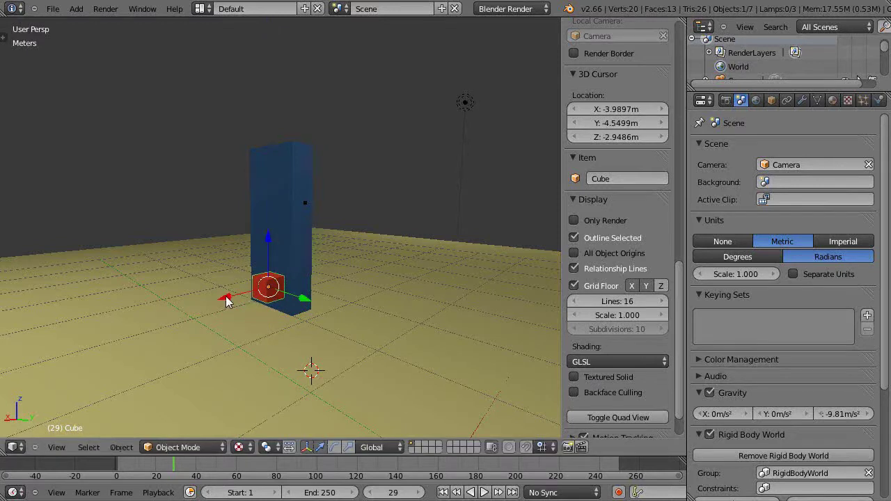
{"action": "left_click_drag", "start_coordinate": [226, 301], "coordinate": [249, 285]}
{"action": "middle_click_drag", "start_coordinate": [300, 317], "coordinate": [342, 321]}
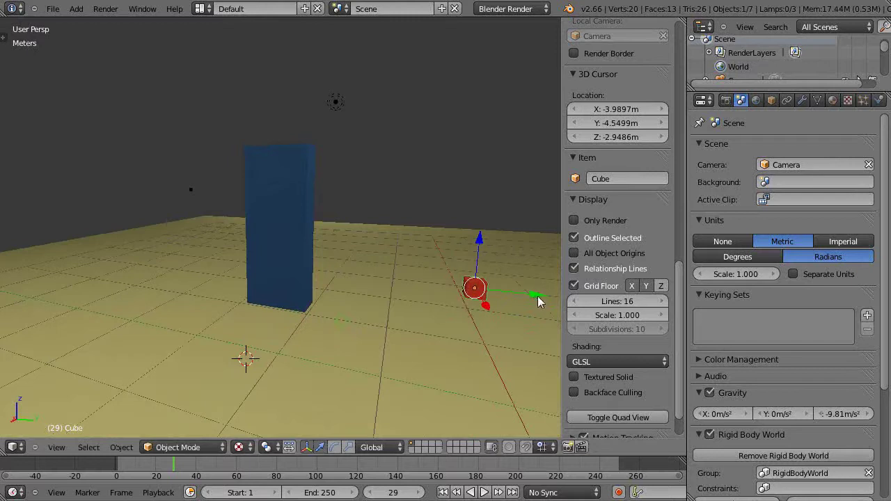
- Slide the red cube along Y against the shelf's front face and orbit to check its placement
{"action": "left_click_drag", "start_coordinate": [537, 296], "coordinate": [316, 290]}
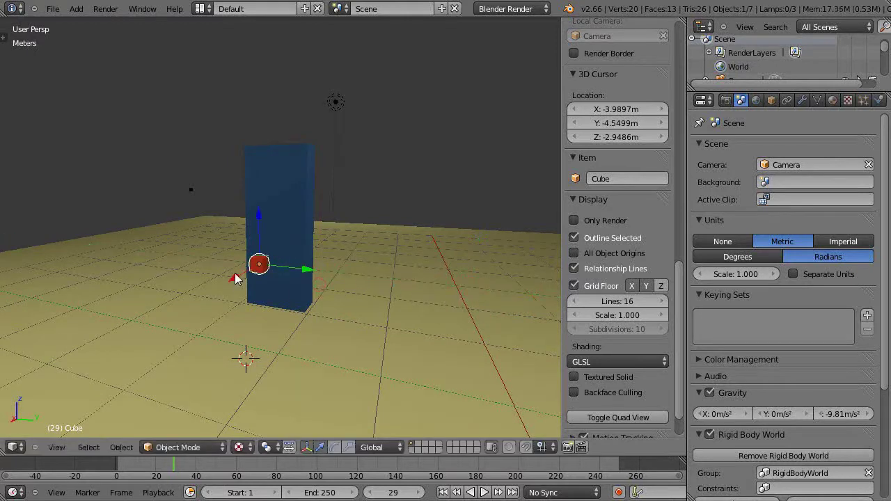
{"action": "left_click_drag", "start_coordinate": [237, 277], "coordinate": [294, 232]}
{"action": "left_click_drag", "start_coordinate": [369, 240], "coordinate": [349, 240]}
{"action": "middle_click_drag", "start_coordinate": [294, 254], "coordinate": [243, 272]}
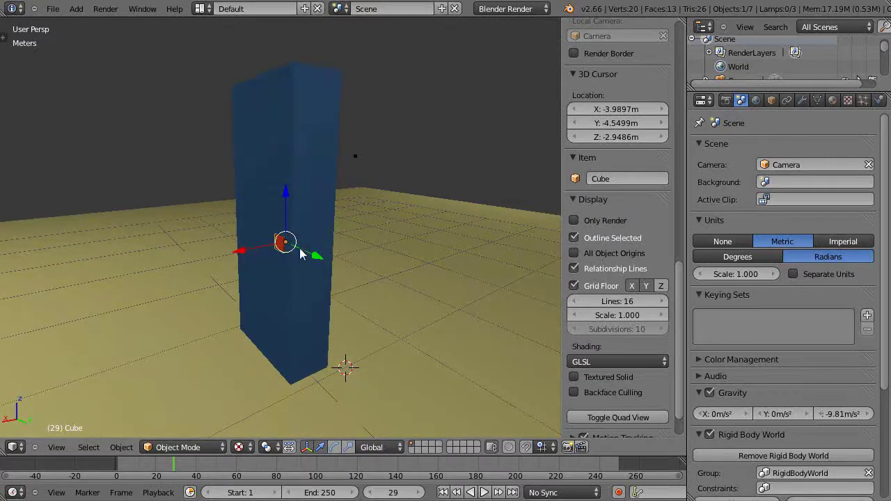
{"action": "scroll", "coordinate": [255, 292], "scroll_direction": "down", "scroll_amount": 3}
{"action": "scroll", "coordinate": [255, 292], "scroll_direction": "up", "scroll_amount": 4}
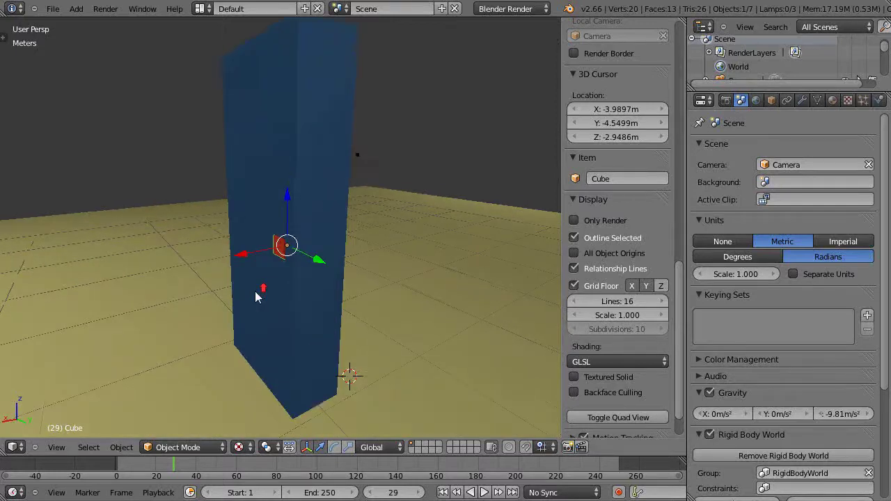
{"action": "scroll", "coordinate": [274, 229], "scroll_direction": "down", "scroll_amount": 3}
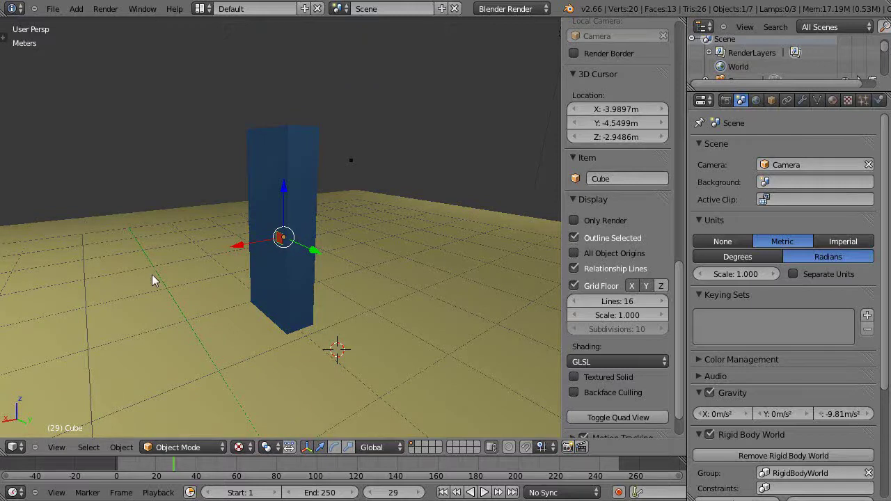
{"action": "scroll", "coordinate": [152, 274], "scroll_direction": "down", "scroll_amount": 2}
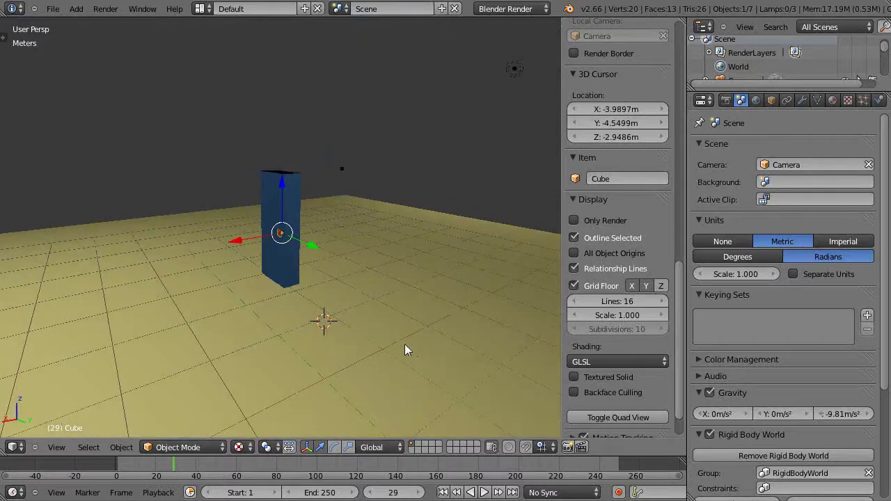
{"action": "middle_click_drag", "start_coordinate": [404, 349], "coordinate": [387, 344]}
{"action": "middle_click_drag", "start_coordinate": [329, 276], "coordinate": [308, 295]}
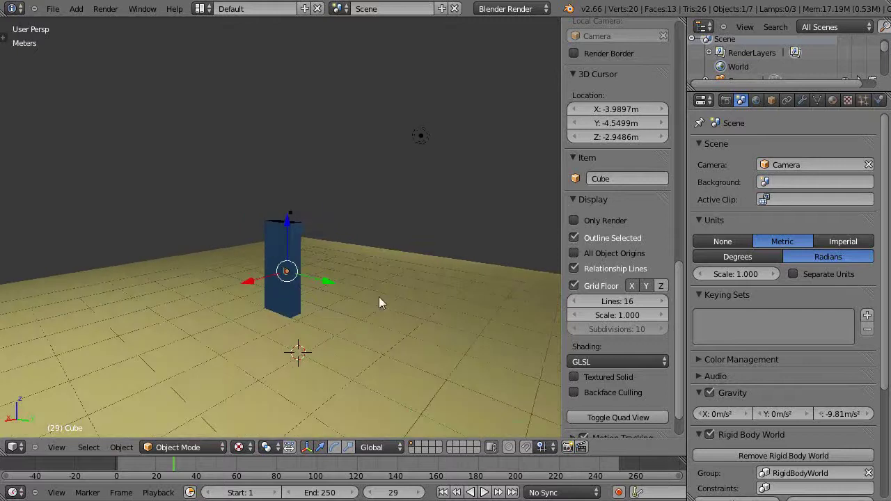
- Add a new cube at the 3D cursor right of the shelf and squash it thin along X and Y
{"action": "left_click", "coordinate": [392, 279]}
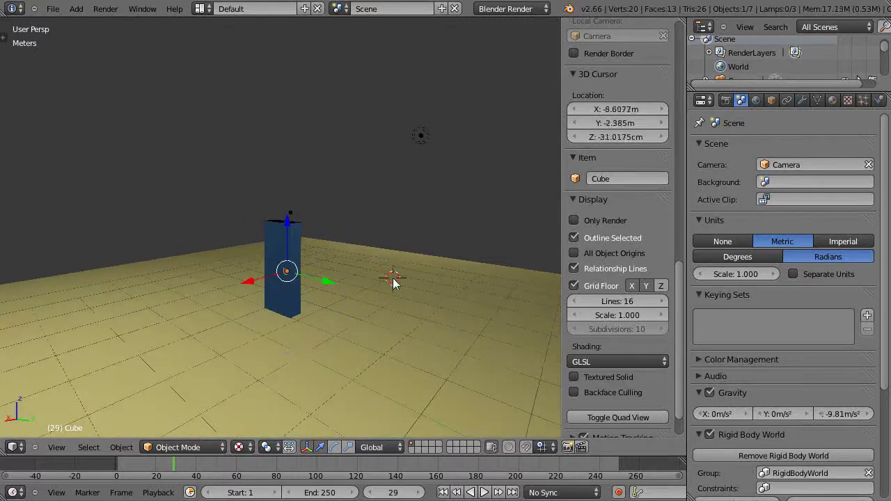
{"action": "key", "text": "shift+a"}
{"action": "left_click", "coordinate": [438, 291]}
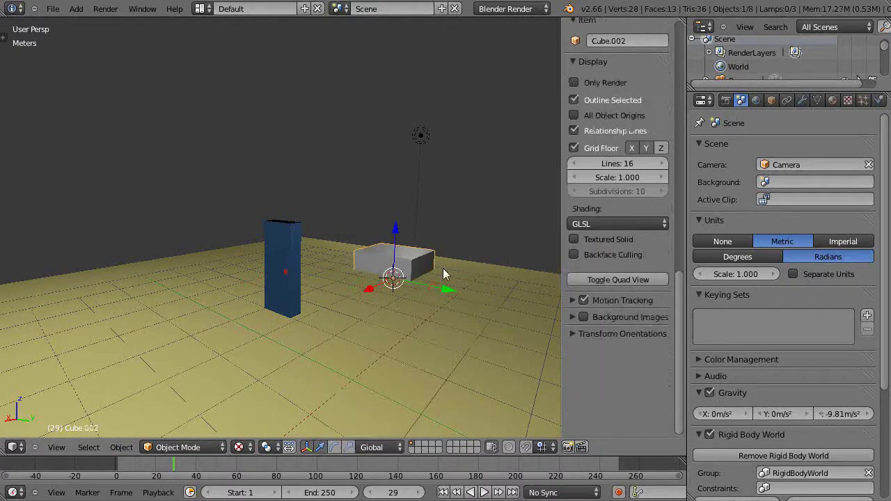
{"action": "left_click_drag", "start_coordinate": [396, 231], "coordinate": [493, 199]}
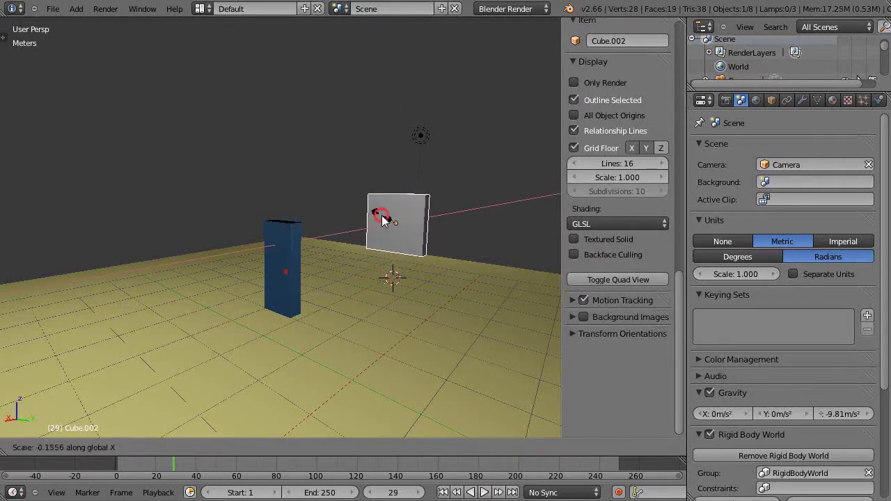
{"action": "left_click", "coordinate": [432, 216]}
{"action": "key", "text": "s"}
{"action": "key", "text": "x"}
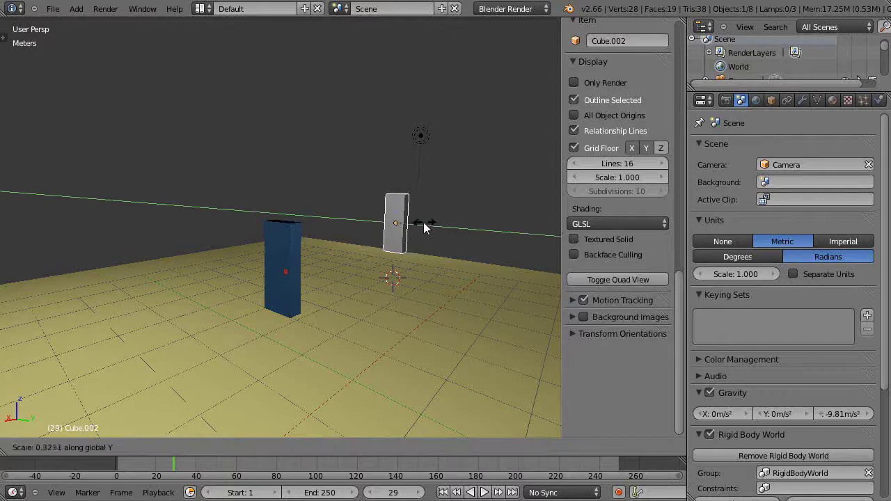
{"action": "left_click", "coordinate": [422, 223]}
- Raise the new cube about 1 m along Z and orbit to view it beside the shelf
{"action": "scroll", "coordinate": [414, 255], "scroll_direction": "up", "scroll_amount": 2}
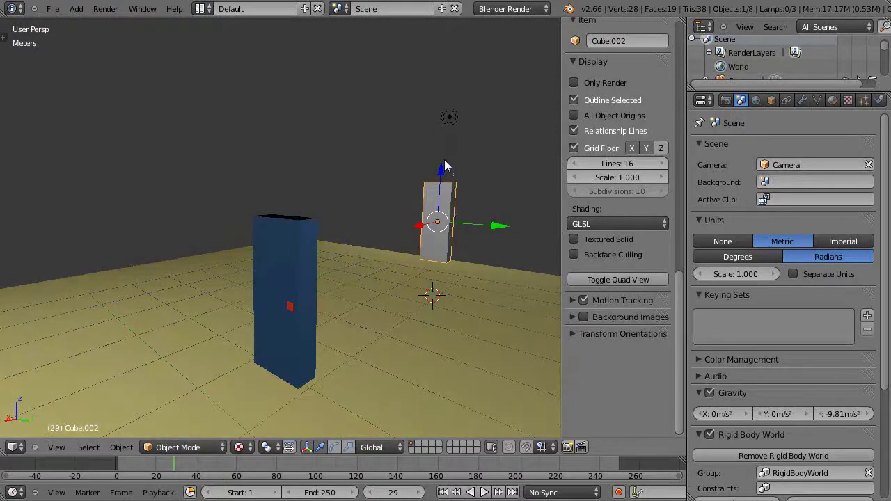
{"action": "key", "text": "g"}
{"action": "key", "text": "z"}
{"action": "left_click", "coordinate": [443, 99]}
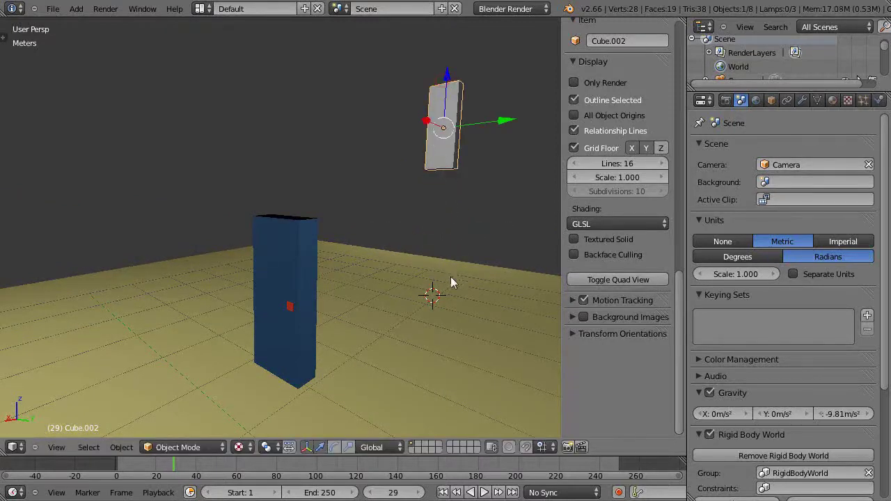
{"action": "middle_click_drag", "start_coordinate": [451, 276], "coordinate": [457, 295]}
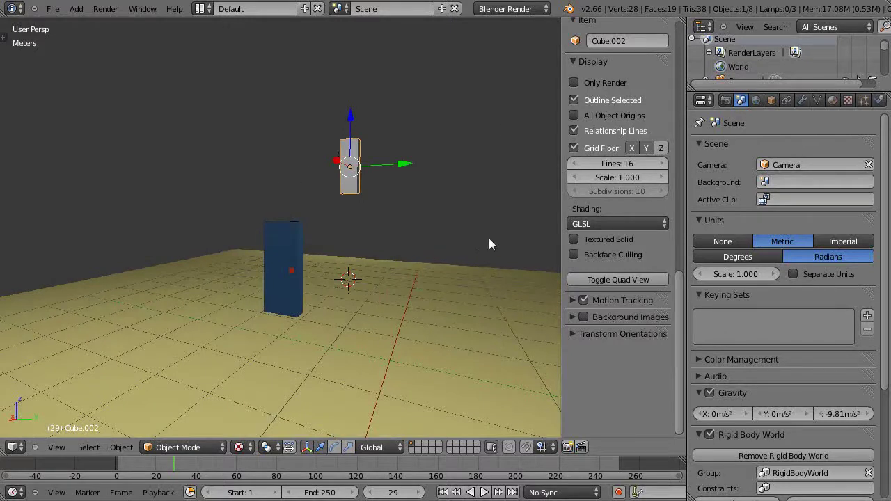
{"action": "scroll", "coordinate": [371, 301], "scroll_direction": "up", "scroll_amount": 2}
{"action": "scroll", "coordinate": [369, 299], "scroll_direction": "up", "scroll_amount": 1}
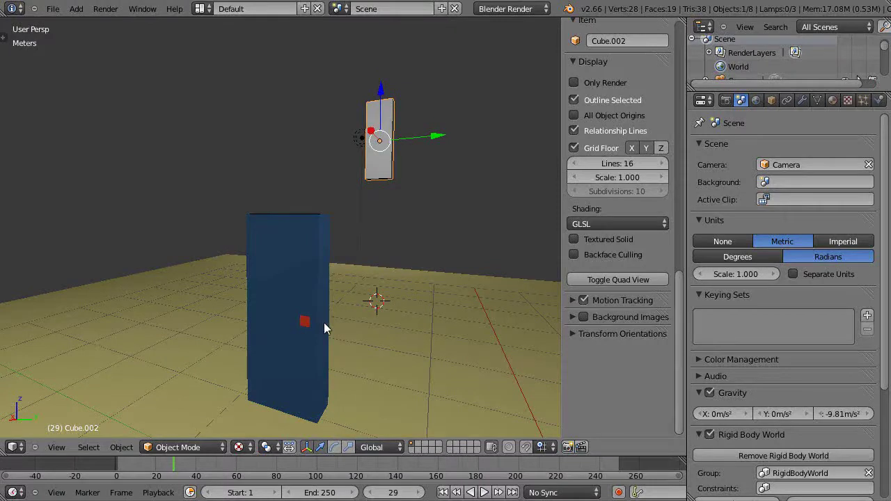
{"action": "middle_click_drag", "start_coordinate": [324, 327], "coordinate": [306, 313]}
{"action": "right_click", "coordinate": [303, 310]}
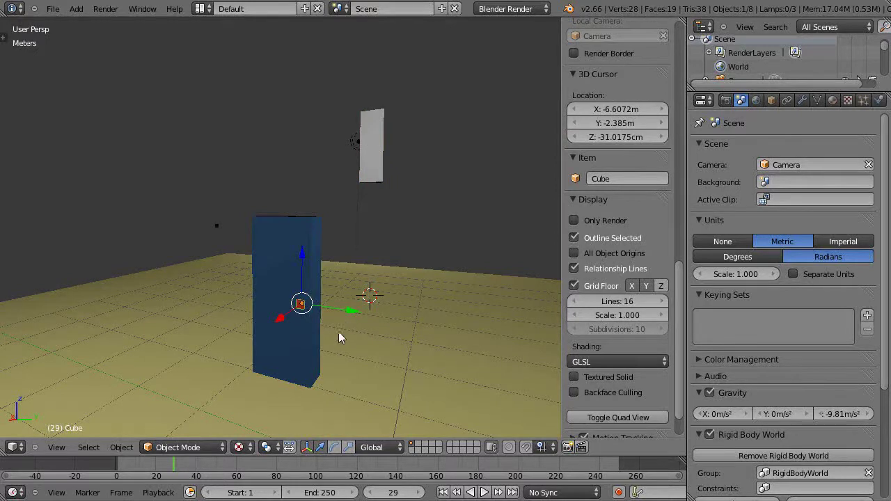
{"action": "scroll", "coordinate": [337, 337], "scroll_direction": "up", "scroll_amount": 1}
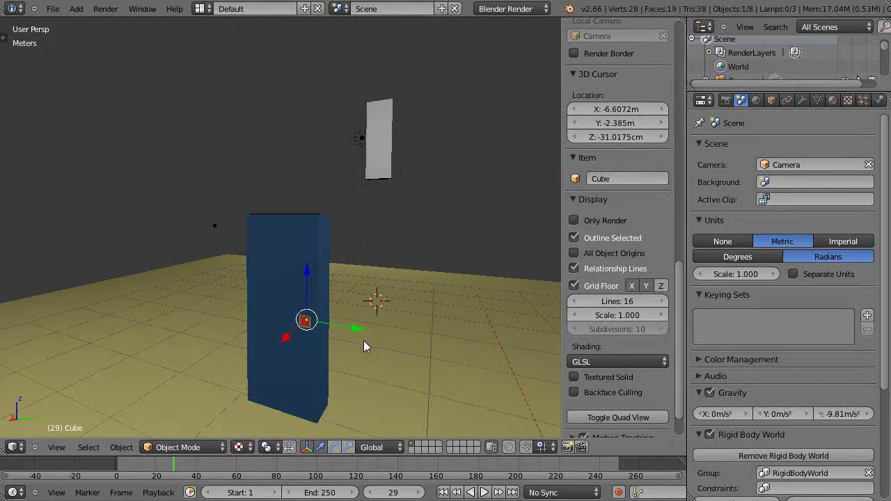
{"action": "middle_click_drag", "start_coordinate": [364, 341], "coordinate": [307, 327]}
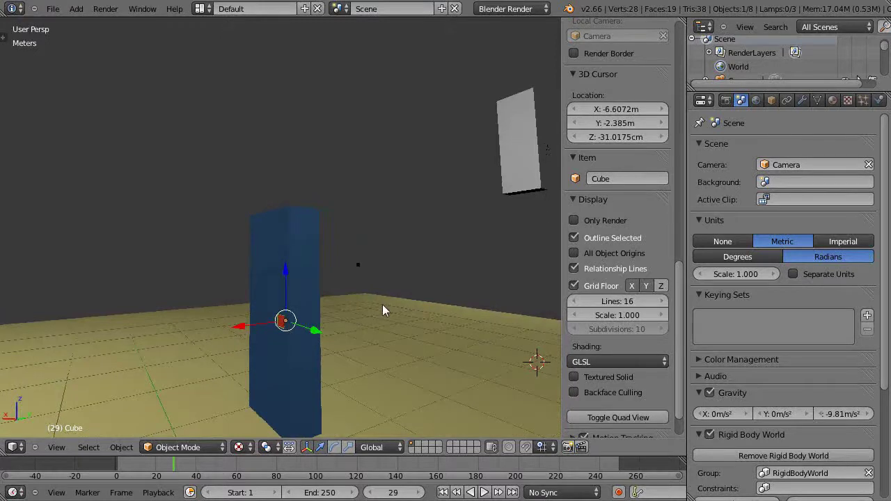
{"action": "scroll", "coordinate": [385, 312], "scroll_direction": "down", "scroll_amount": 4}
{"action": "scroll", "coordinate": [382, 315], "scroll_direction": "up", "scroll_amount": 3}
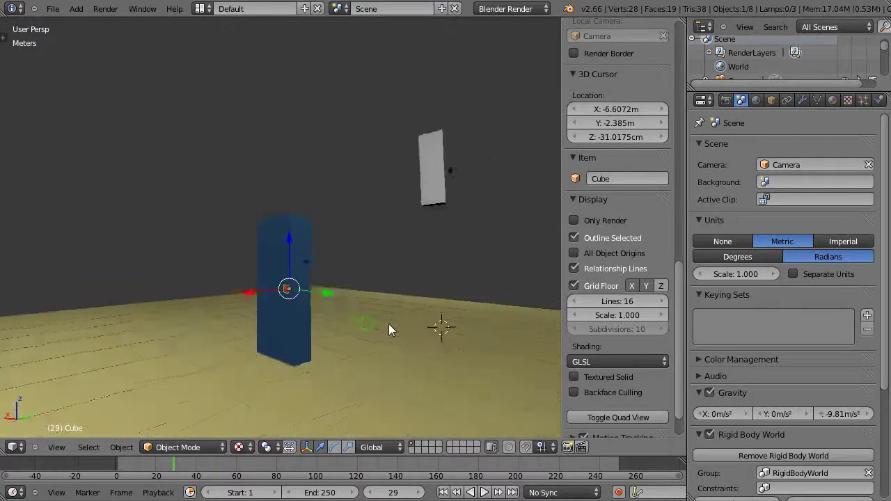
{"action": "middle_click_drag", "start_coordinate": [388, 324], "coordinate": [486, 318]}
{"action": "scroll", "coordinate": [327, 317], "scroll_direction": "up", "scroll_amount": 5}
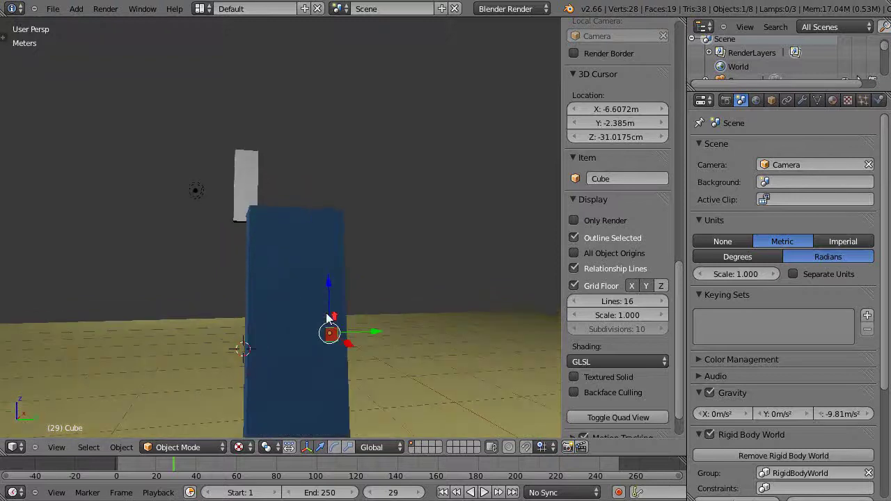
{"action": "scroll", "coordinate": [327, 315], "scroll_direction": "down", "scroll_amount": 2}
{"action": "middle_click_drag", "start_coordinate": [371, 325], "coordinate": [296, 324]}
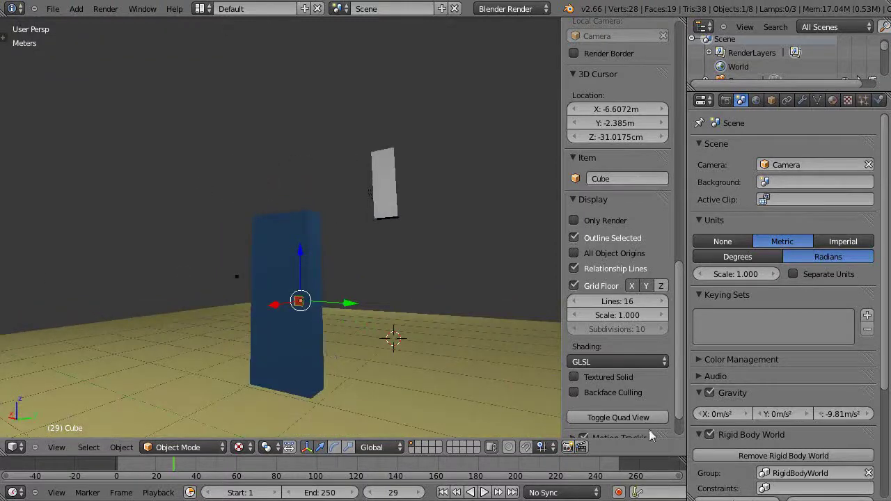